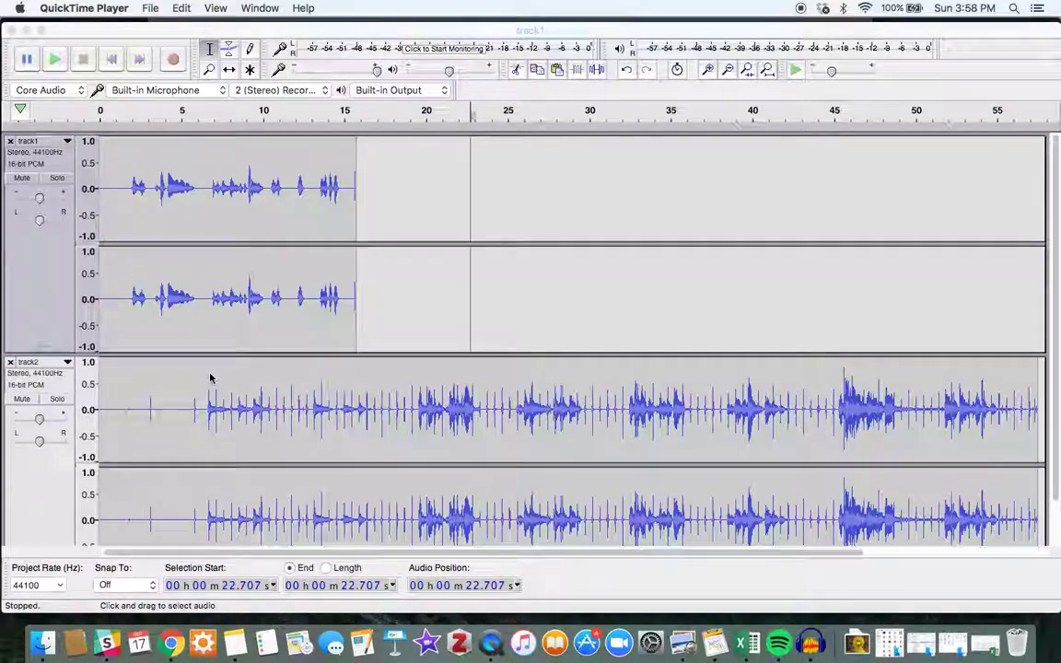
# Step: Time-shift track1's clip so it starts near 4.7 s and spans roughly 4.6–20 s
pyautogui.scroll(-1, 209, 378)
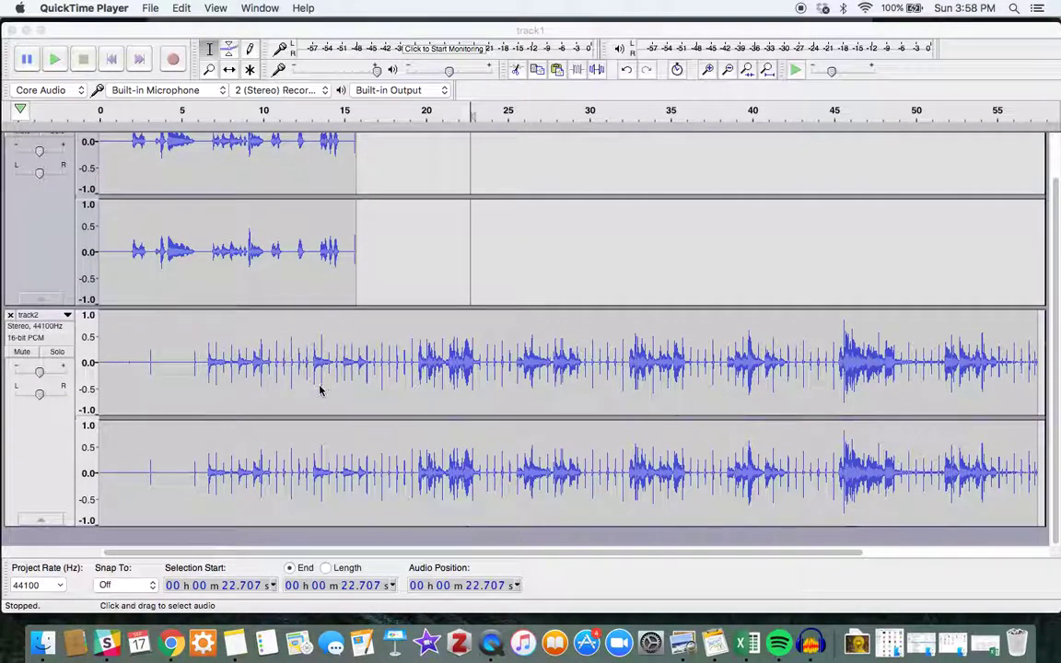
pyautogui.scroll(1, 358, 396)
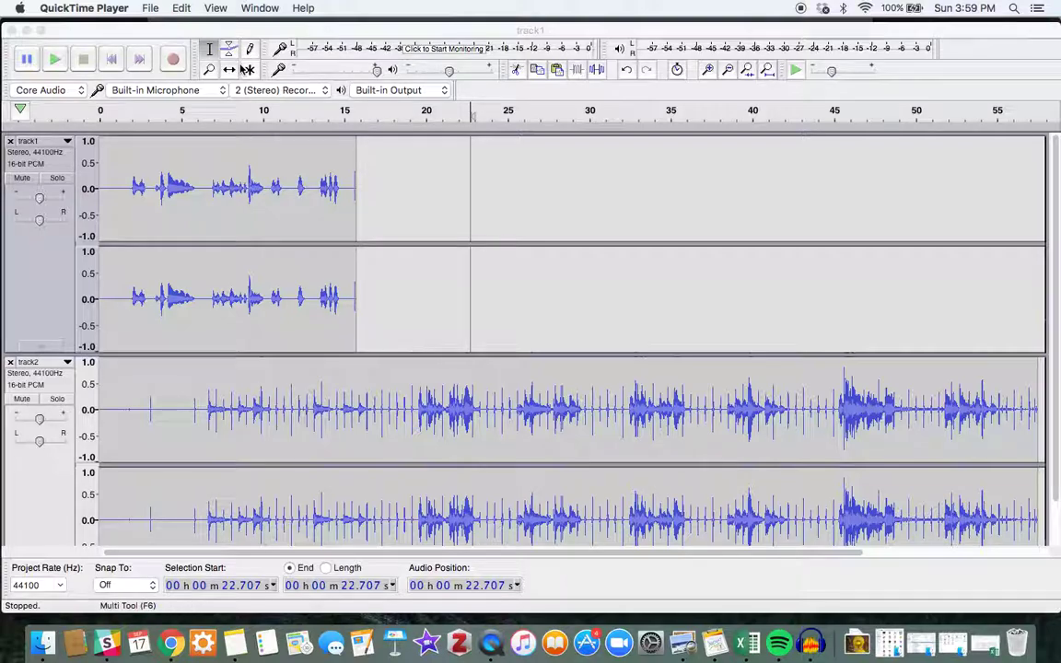
pyautogui.click(229, 72)
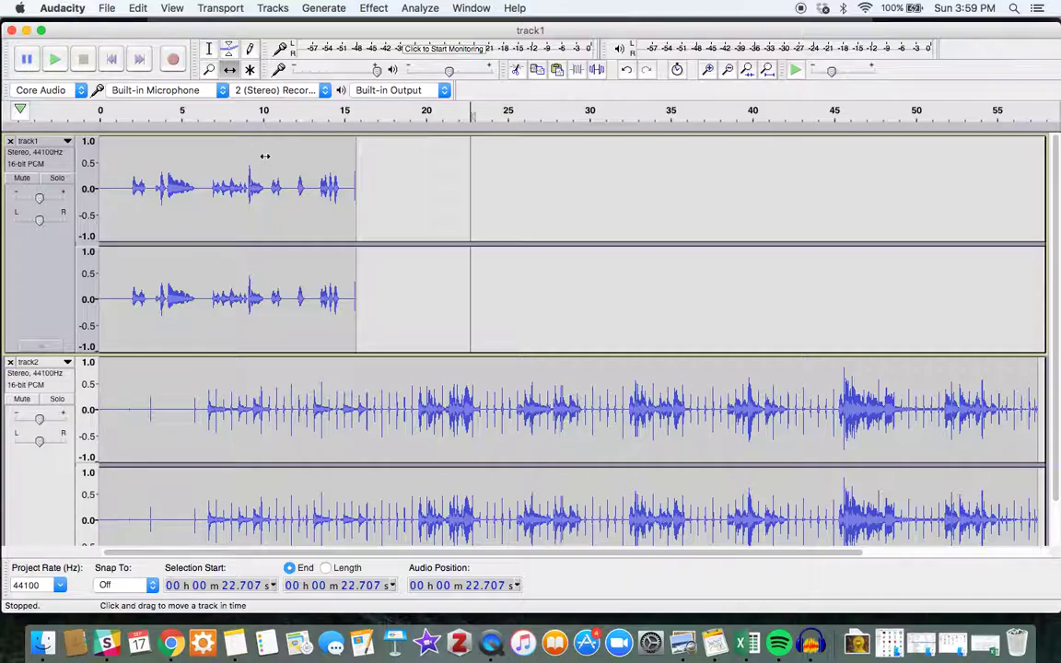
pyautogui.moveTo(265, 157); pyautogui.dragTo(684, 162)
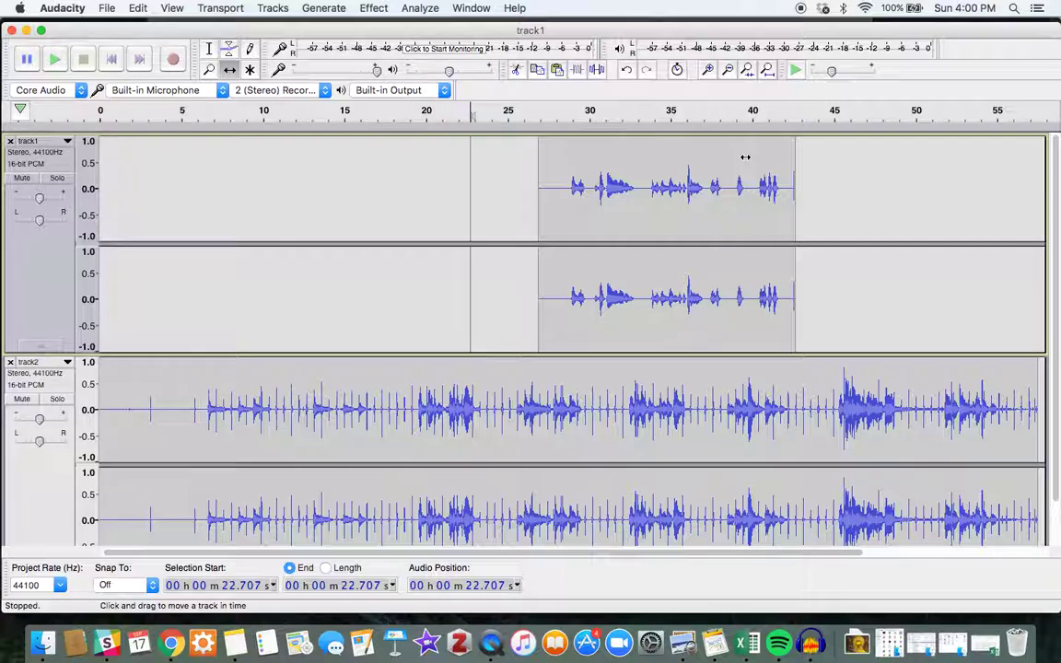
pyautogui.moveTo(745, 157); pyautogui.dragTo(367, 152)
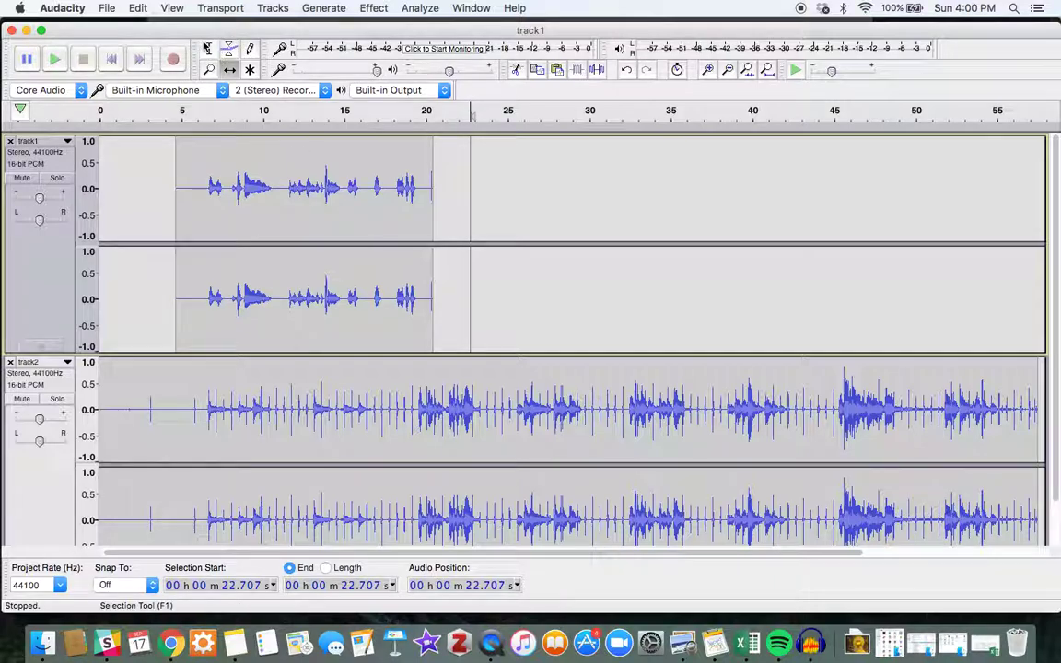
# Step: Select track1 from 4.695 s to 10.970 s, then cut and paste it back to split the clip
pyautogui.click(208, 48)
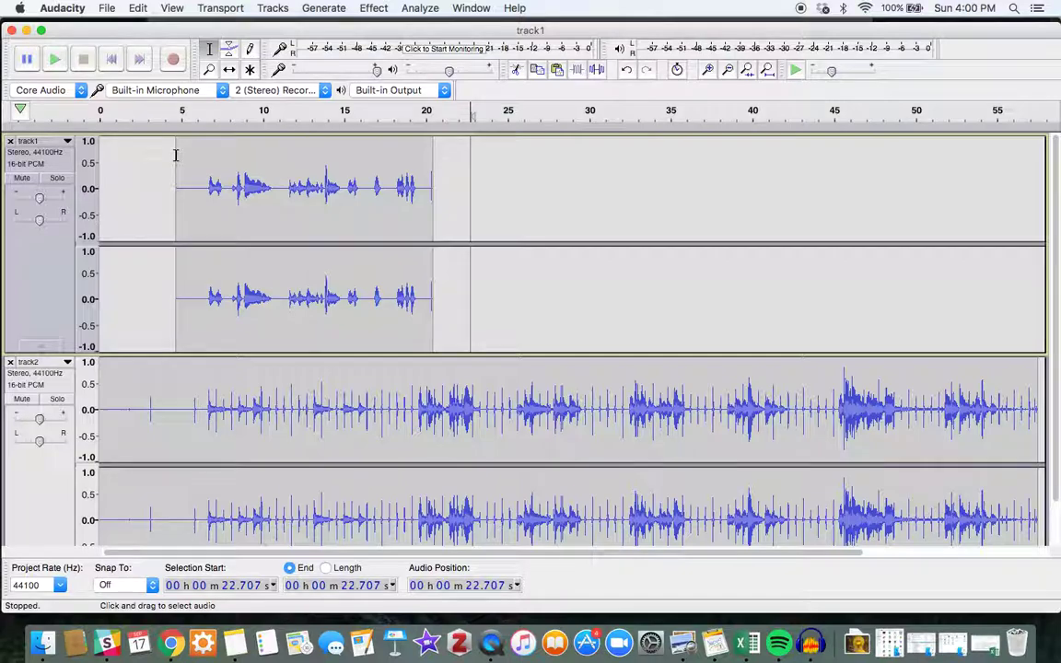
pyautogui.moveTo(175, 155); pyautogui.dragTo(277, 166)
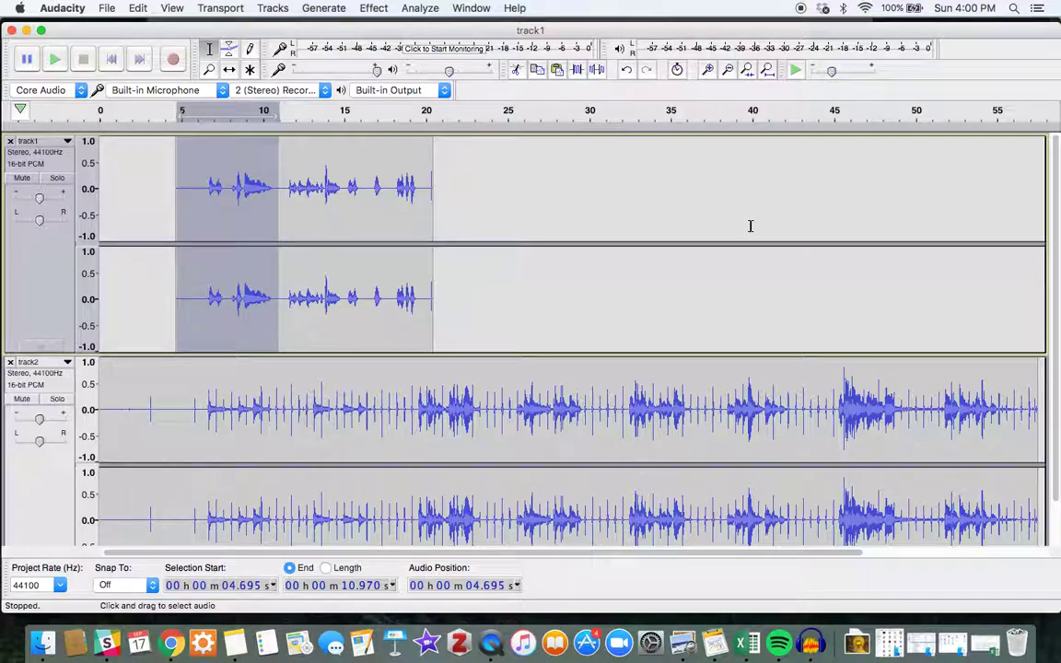
pyautogui.click(172, 8)
pyautogui.moveTo(138, 7)
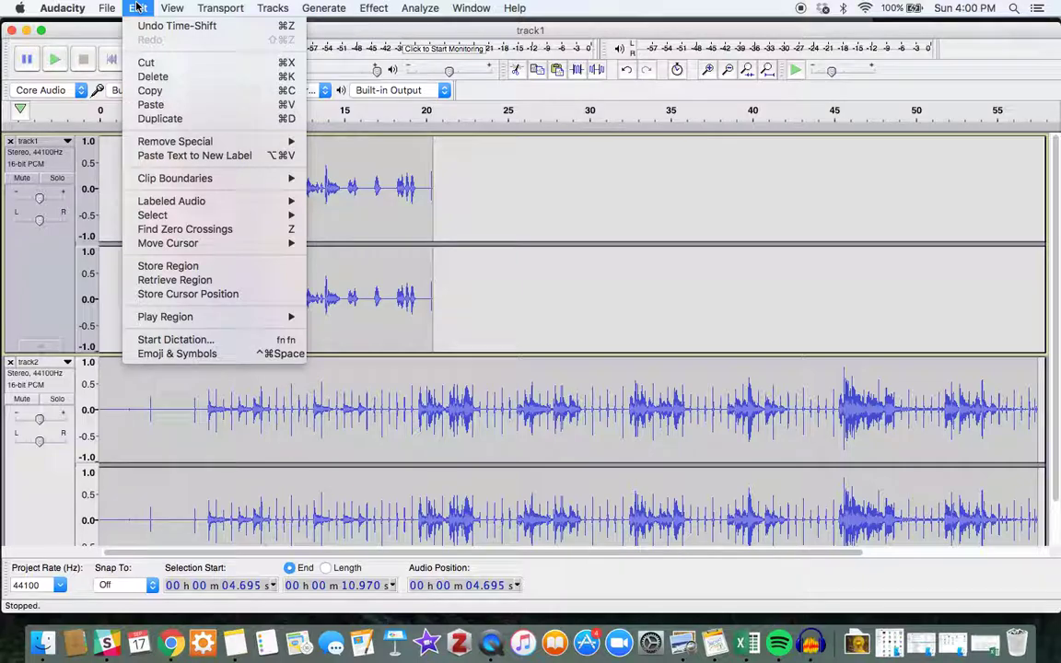
pyautogui.click(140, 62)
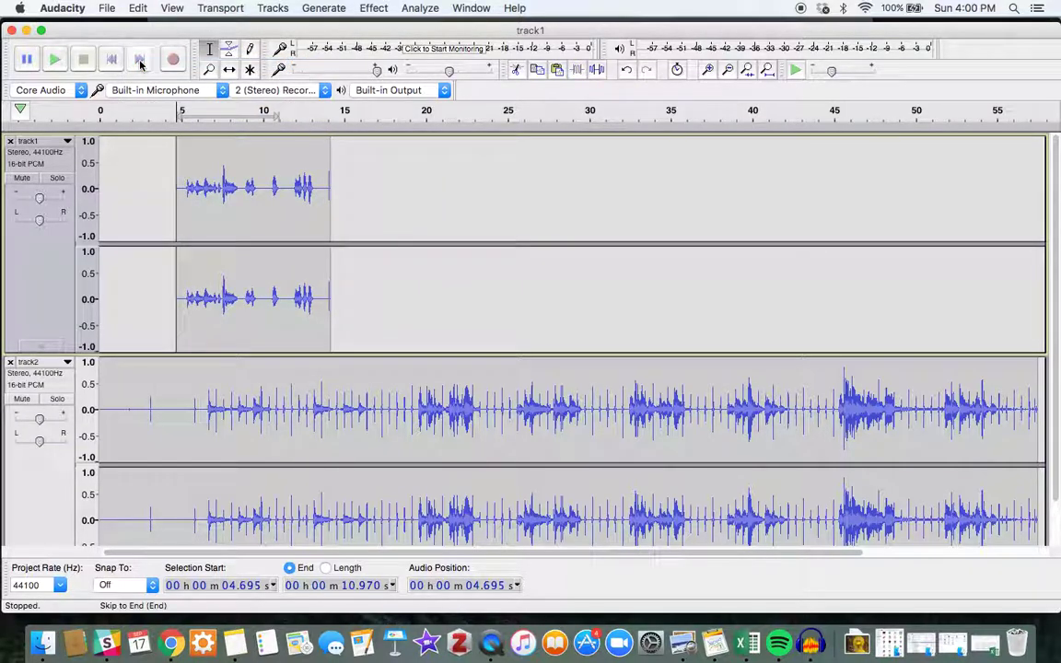
pyautogui.click(134, 9)
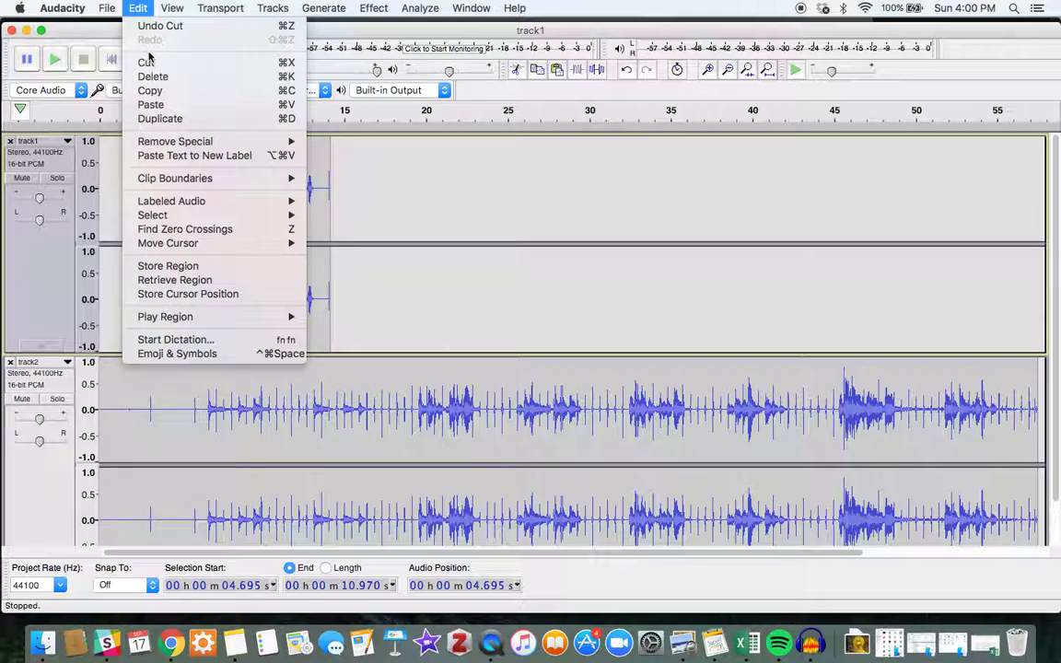
pyautogui.click(150, 104)
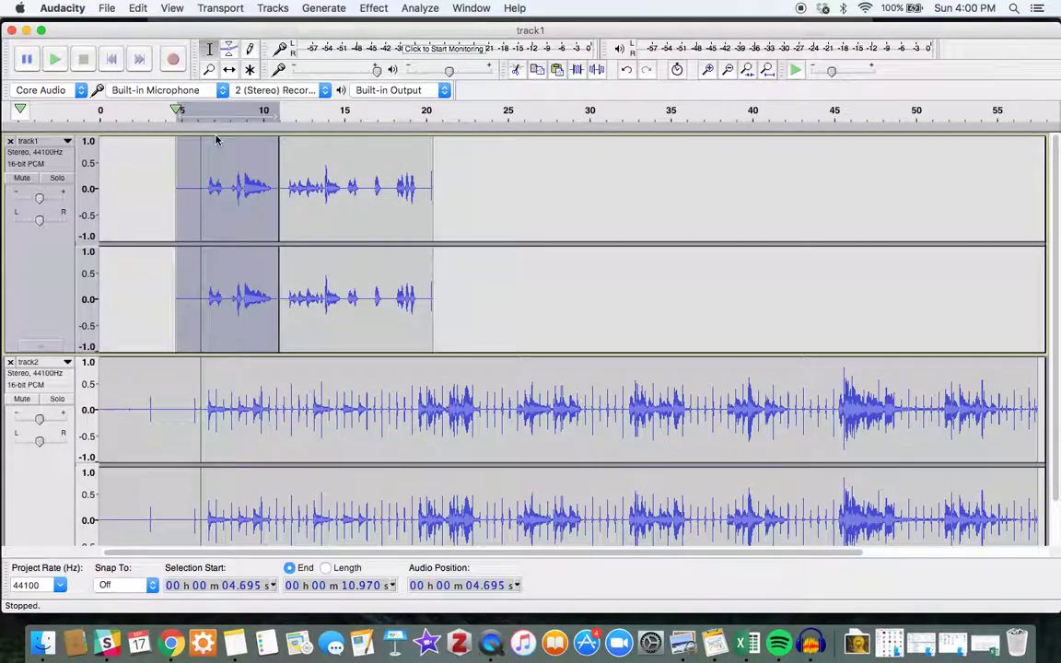
# Step: Time-shift track1's clips apart: the short one to 7.4–13.6 s and the longer one to about 21–30 s
pyautogui.click(232, 74)
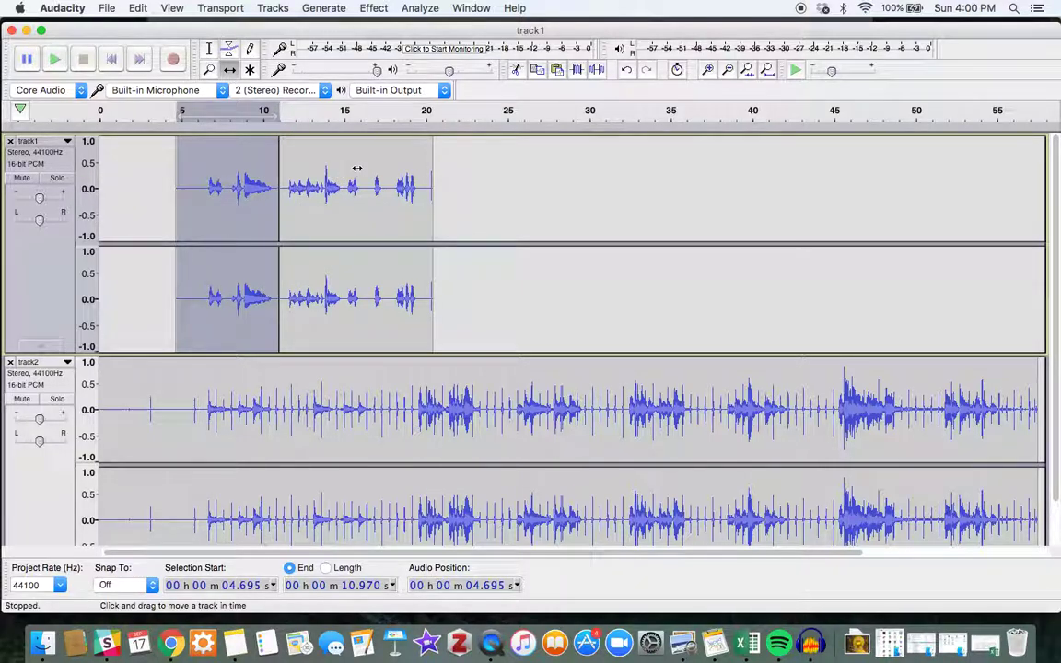
pyautogui.moveTo(362, 163); pyautogui.dragTo(642, 163)
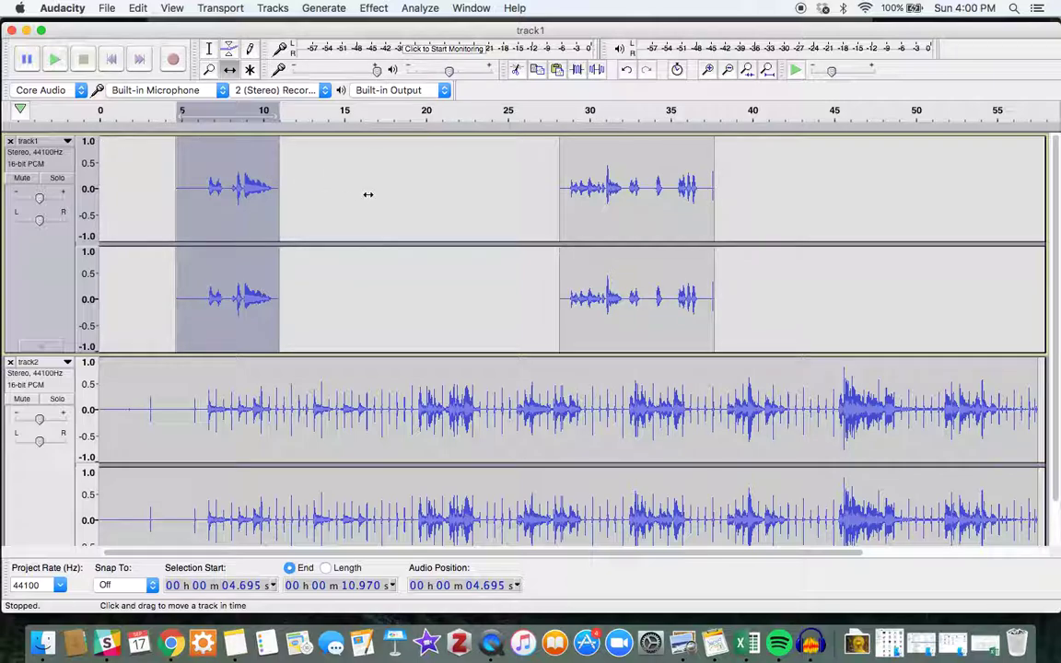
pyautogui.moveTo(193, 148); pyautogui.dragTo(196, 148)
pyautogui.moveTo(309, 161); pyautogui.dragTo(263, 187)
pyautogui.moveTo(647, 166); pyautogui.dragTo(531, 163)
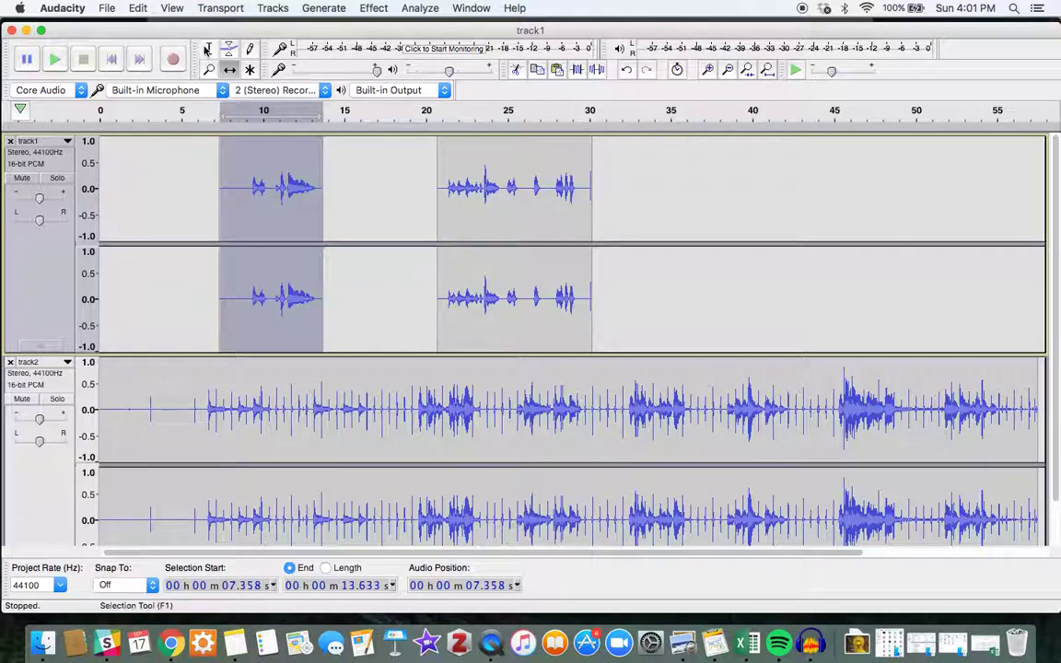
# Step: Select track1 from 26.499 s to 30.162 s and duplicate it into a new third track
pyautogui.click(206, 50)
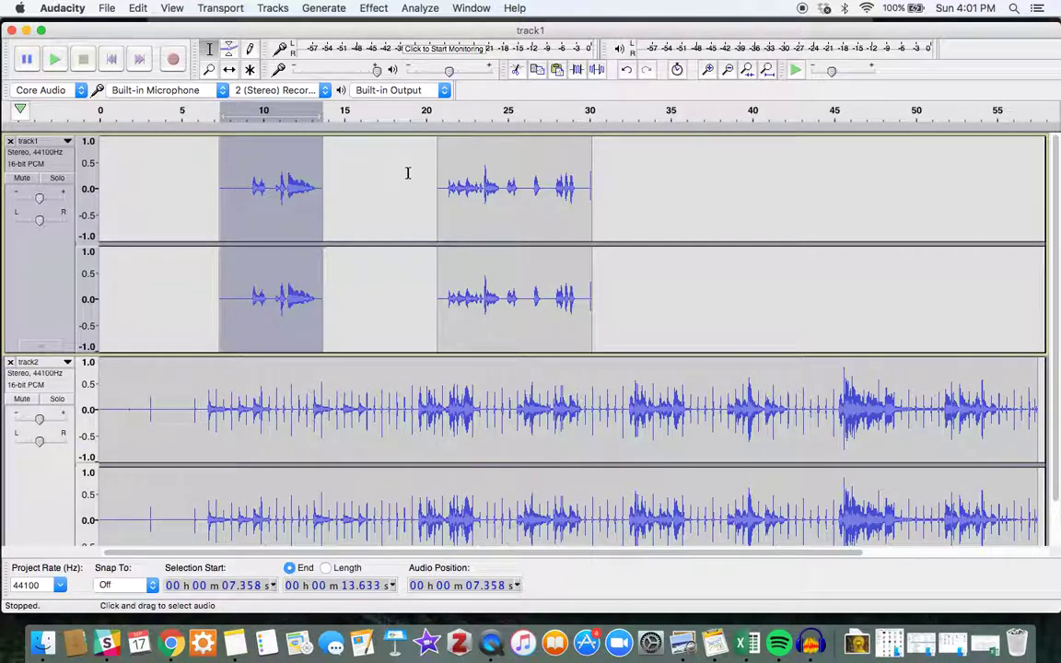
pyautogui.click(533, 179)
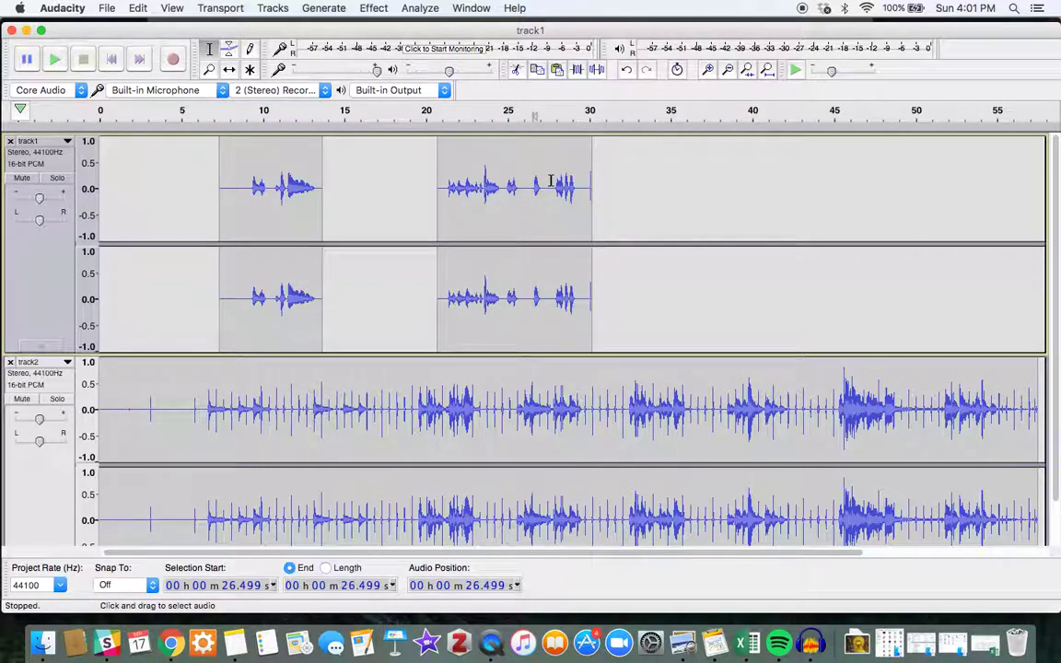
pyautogui.moveTo(534, 181); pyautogui.dragTo(592, 184)
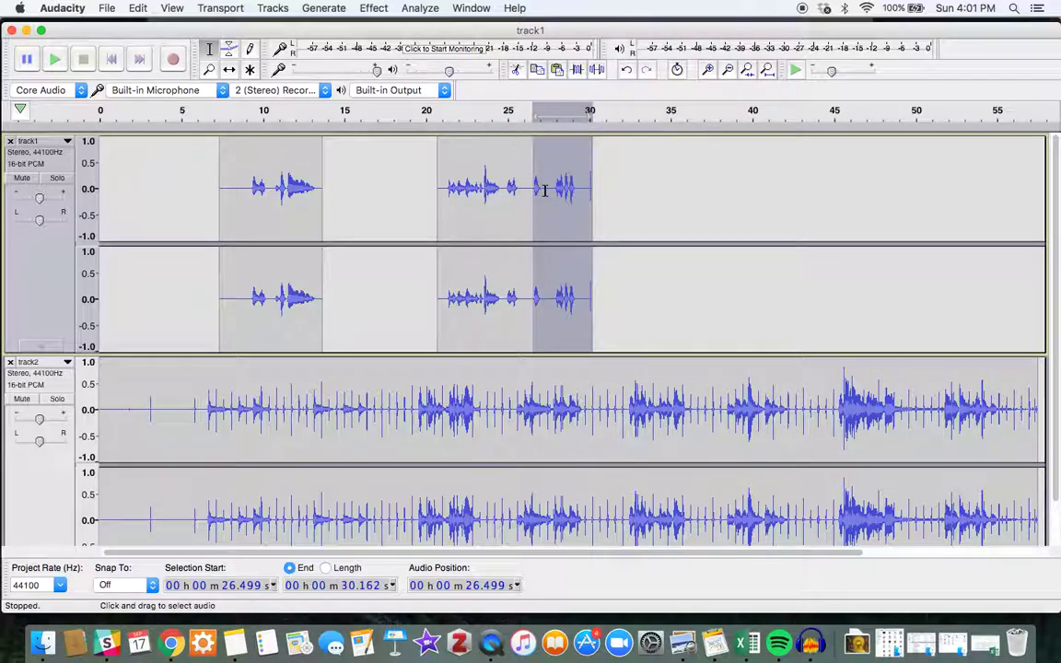
pyautogui.click(136, 8)
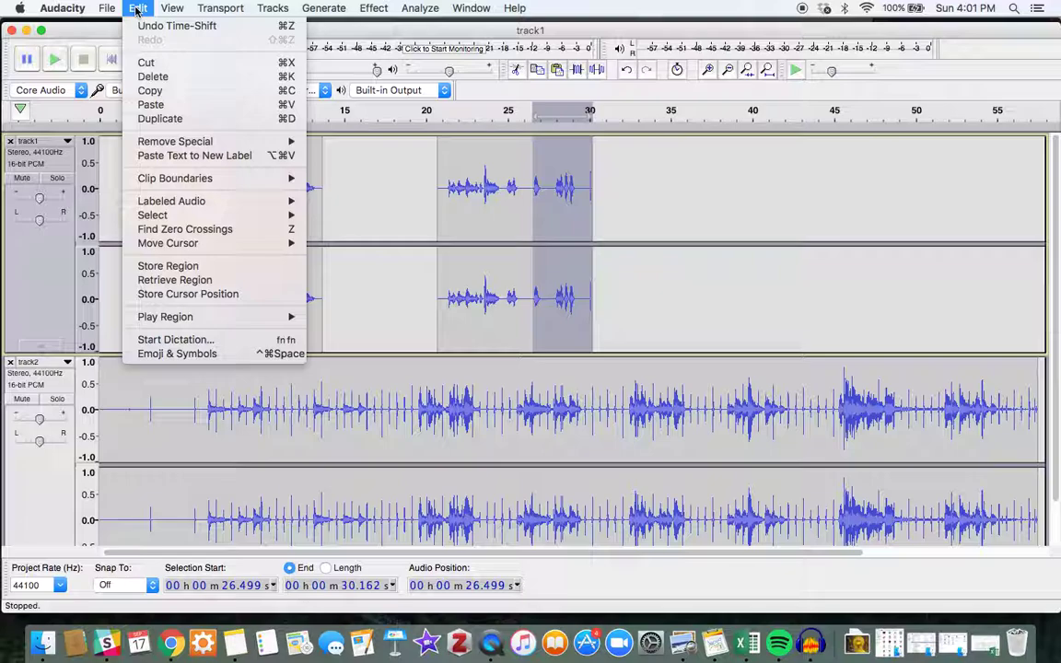
pyautogui.click(167, 117)
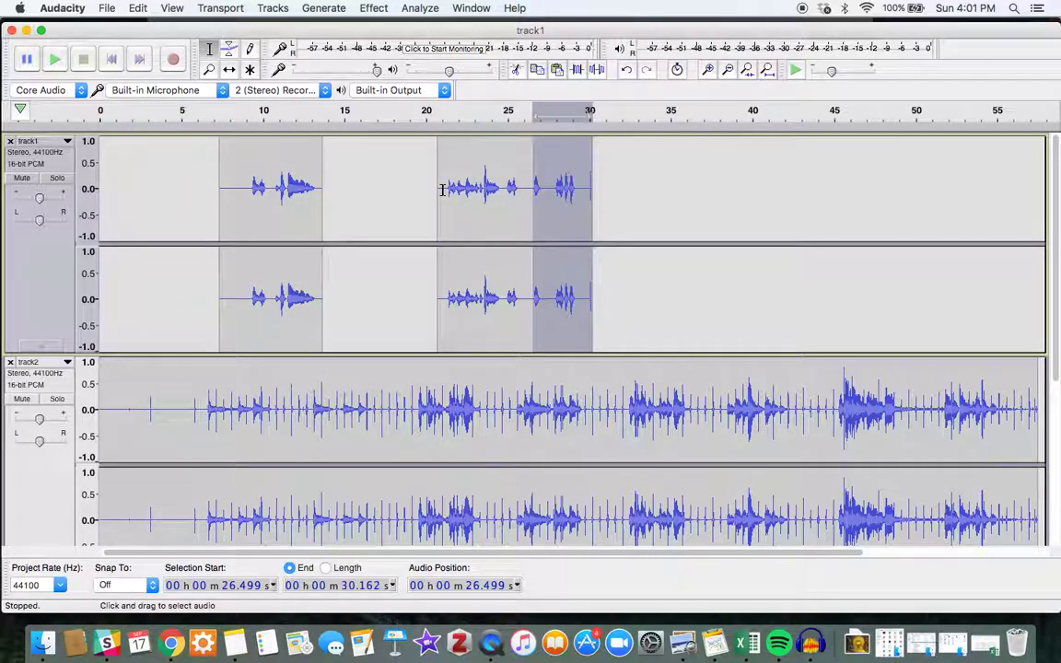
pyautogui.scroll(-5, 550, 214)
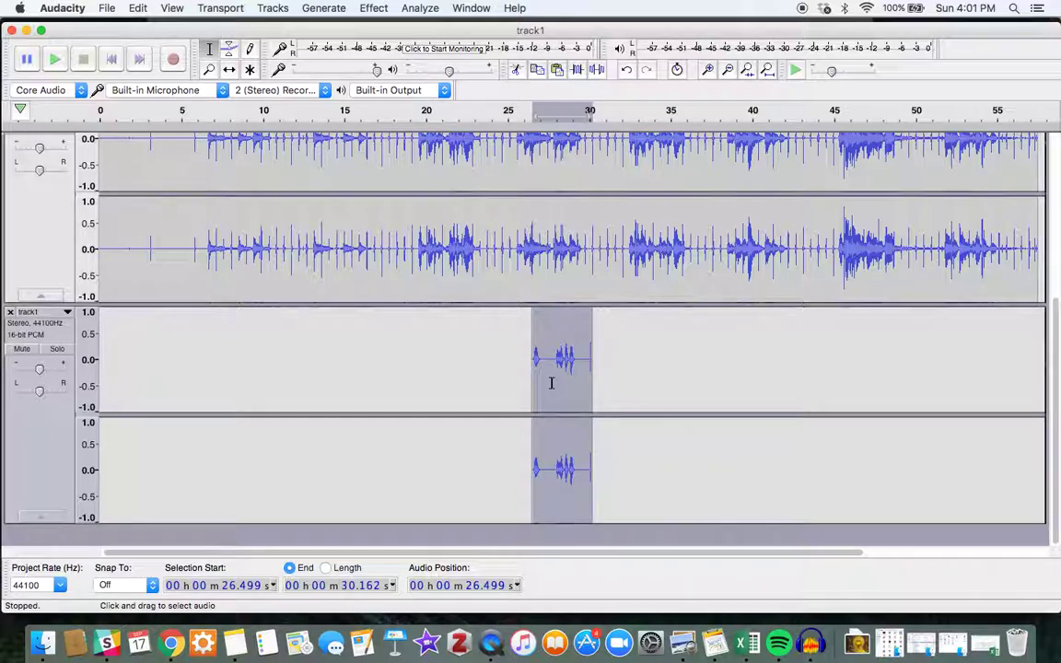
# Step: Time-shift the duplicated clip so it spans about 31.9 to 35.6 s
pyautogui.click(229, 69)
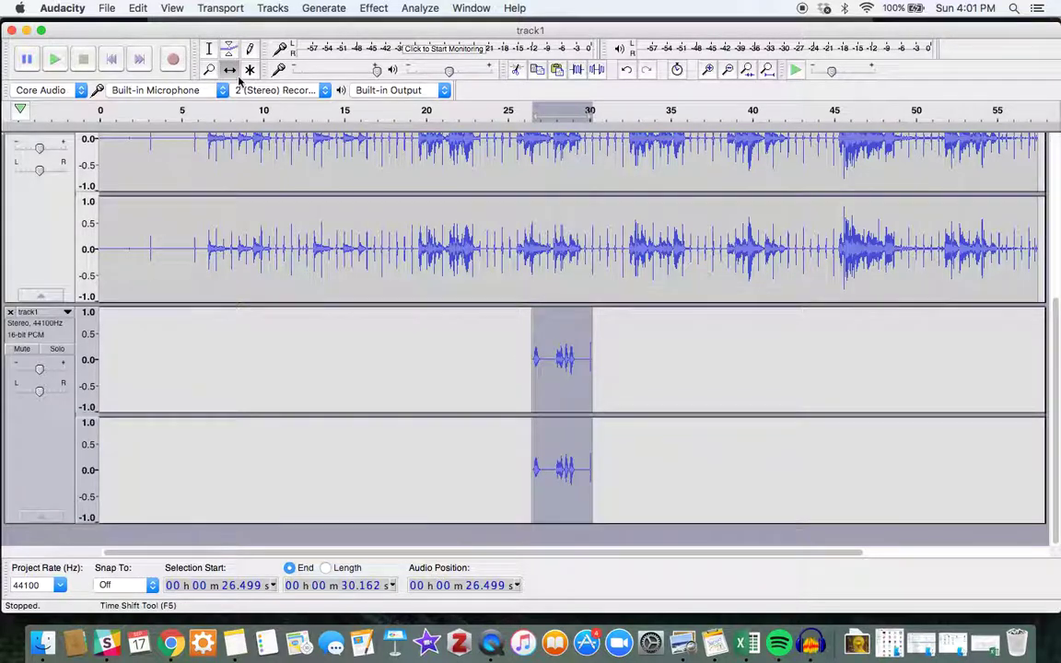
pyautogui.moveTo(554, 339); pyautogui.dragTo(439, 337)
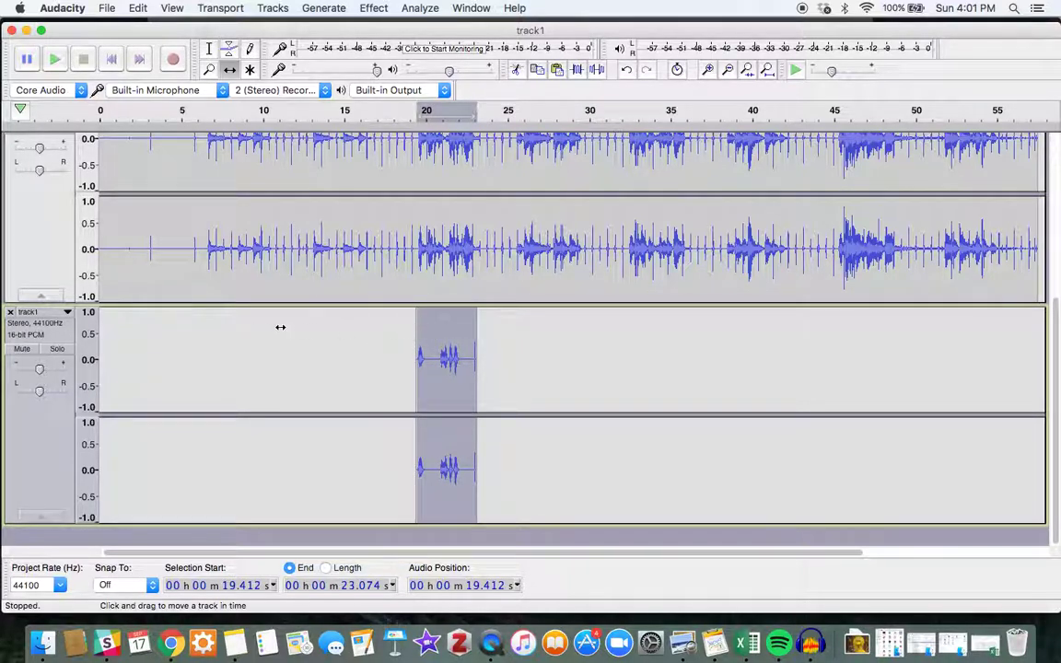
pyautogui.moveTo(463, 355); pyautogui.dragTo(667, 358)
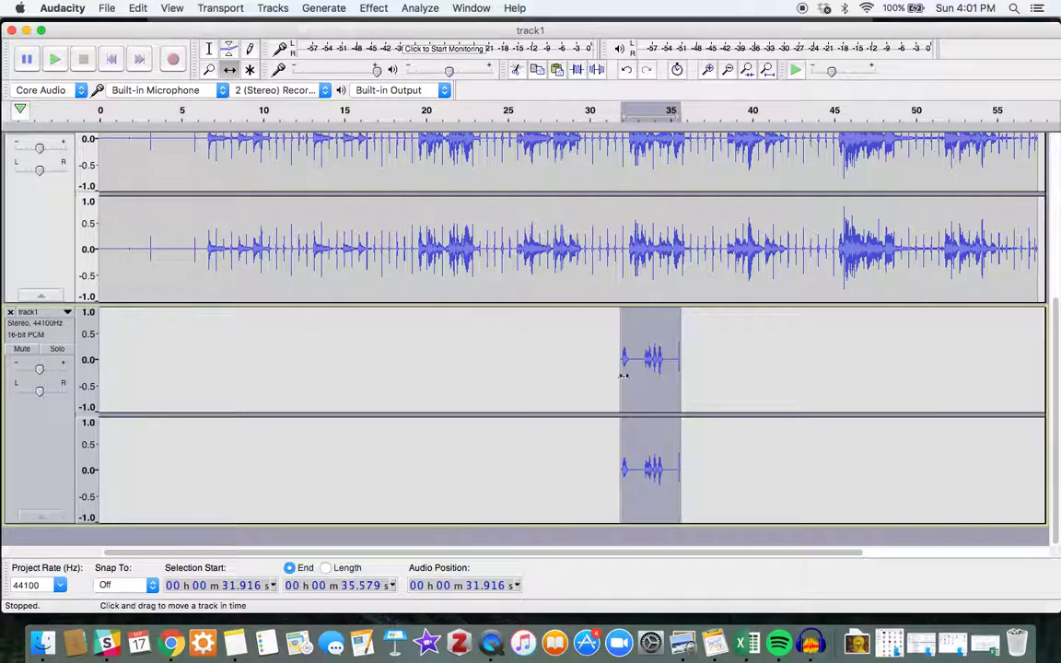
pyautogui.scroll(5, 621, 375)
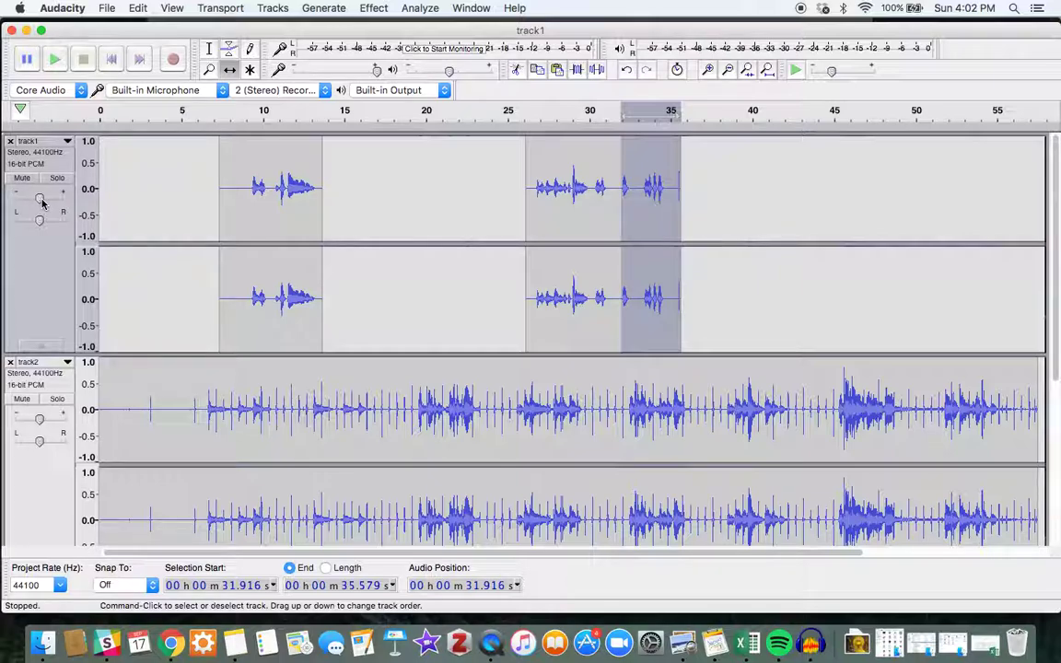
# Step: Drag track1's gain slider right toward +6 dB
pyautogui.moveTo(41, 203); pyautogui.dragTo(51, 202)
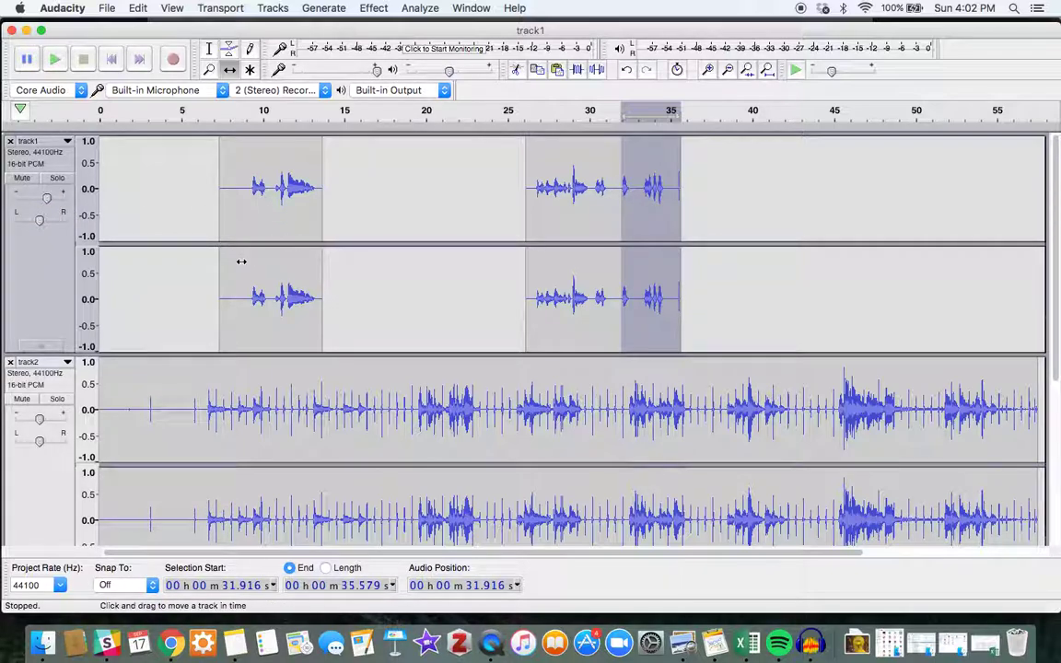
# Step: Rename track1 to 'interview with' plus the interviewee's name and slide its later clip to about 13.6–23 s
pyautogui.click(35, 142)
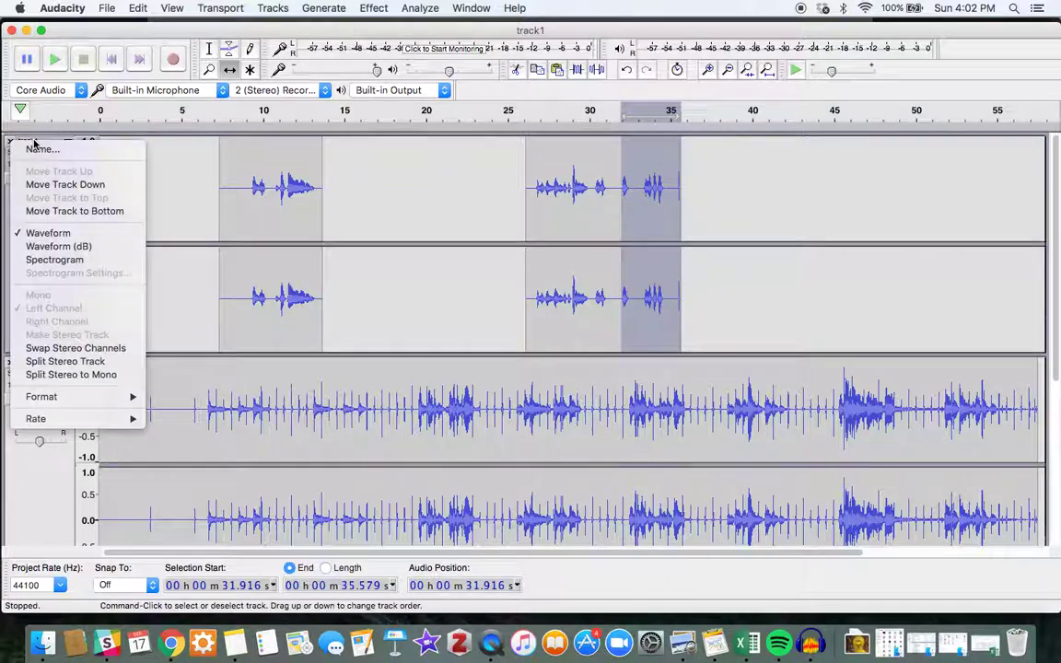
pyautogui.click(59, 151)
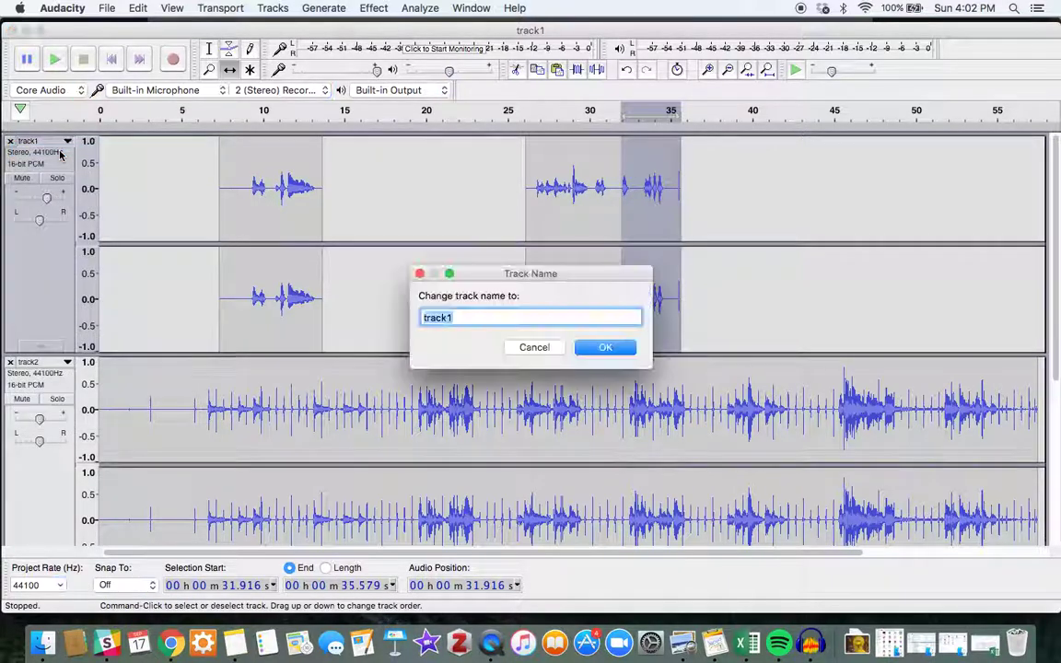
pyautogui.write('inte')
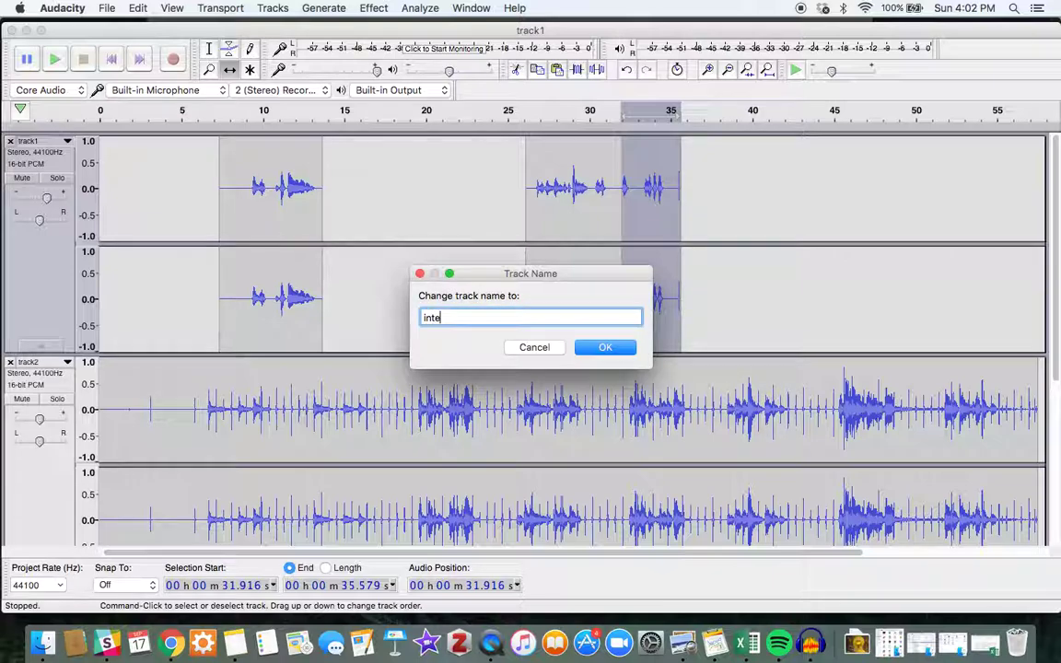
pyautogui.write('rview with jenny smith')
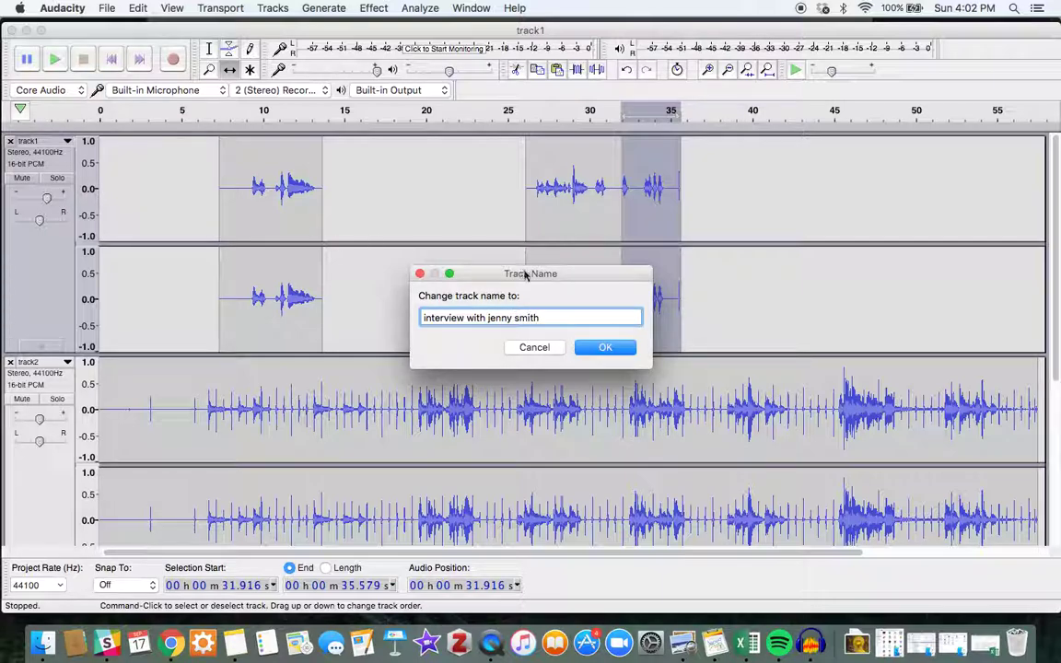
pyautogui.click(611, 348)
pyautogui.moveTo(618, 351); pyautogui.dragTo(245, 252)
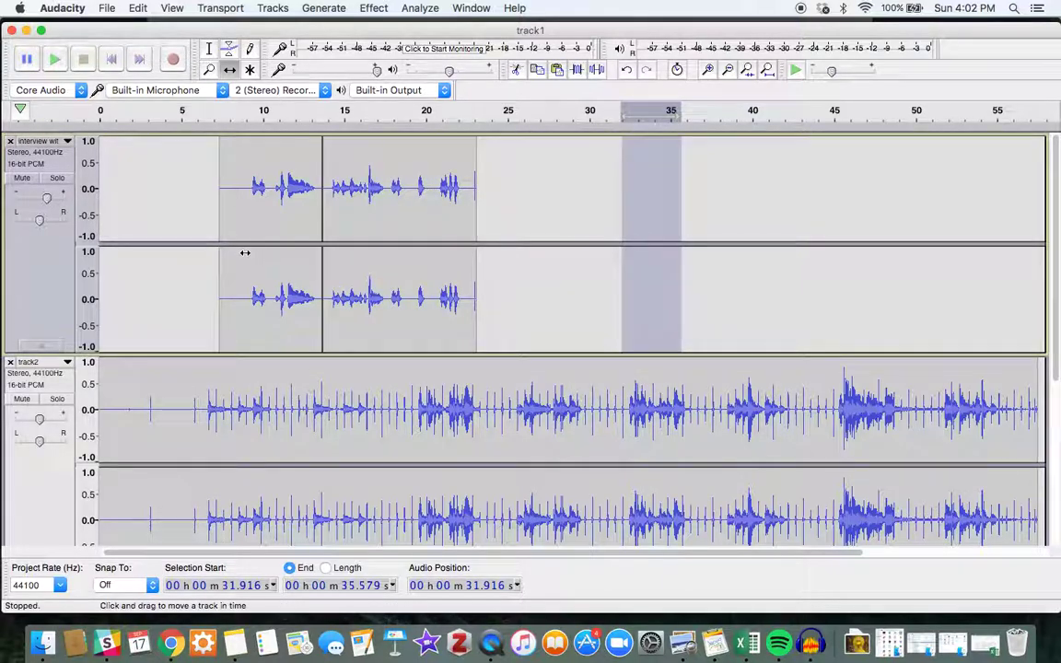
# Step: Toggle Mute, then Solo on the interview track, leaving it soloed and unmuted
pyautogui.click(21, 177)
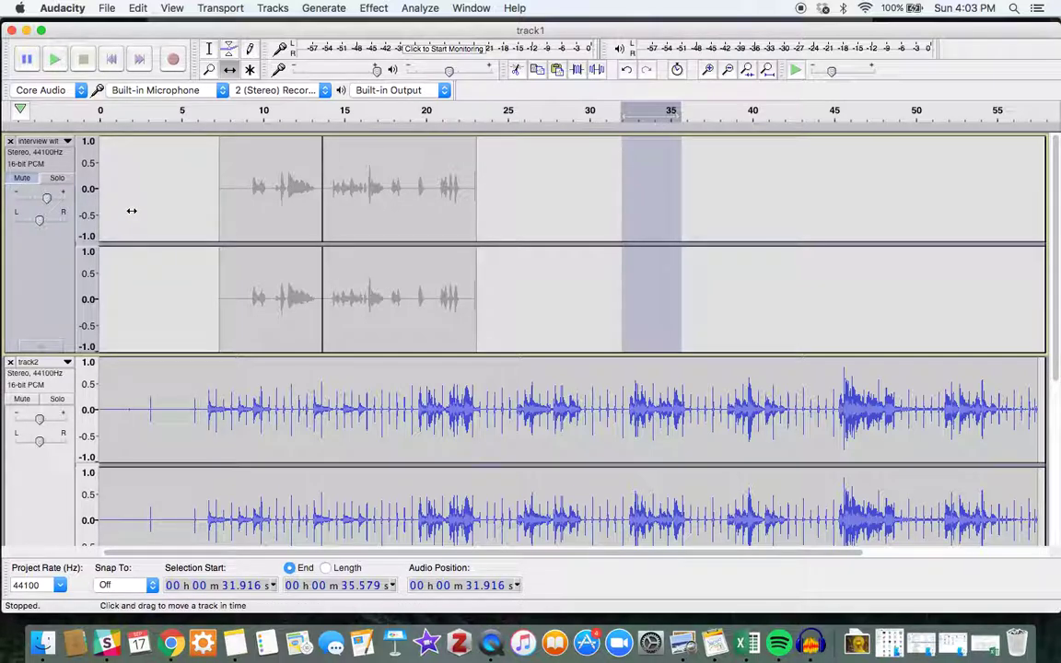
pyautogui.click(56, 179)
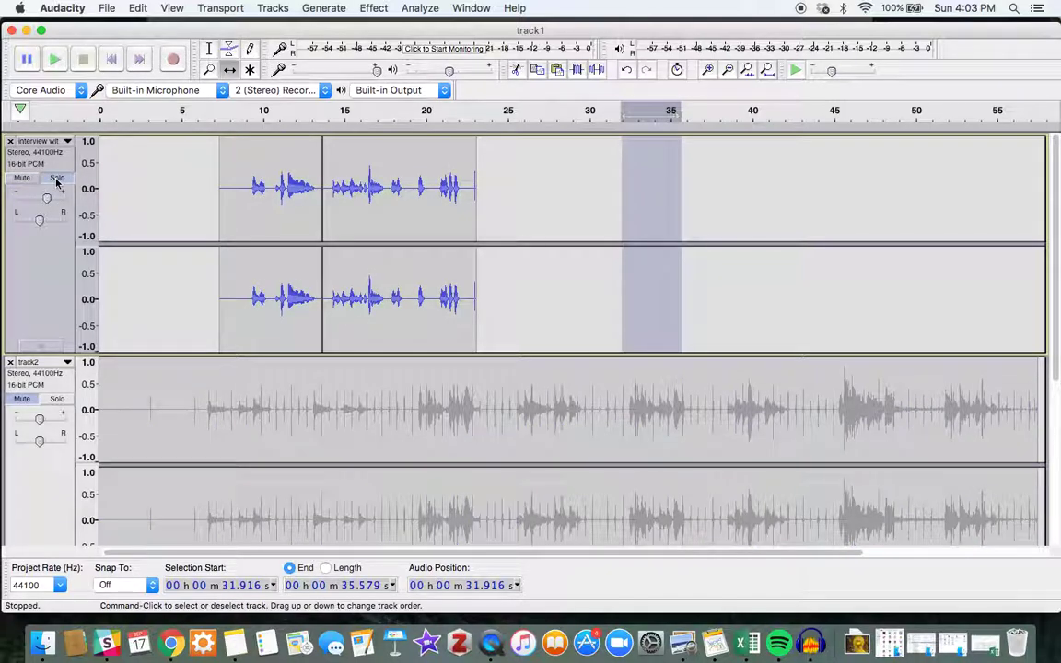